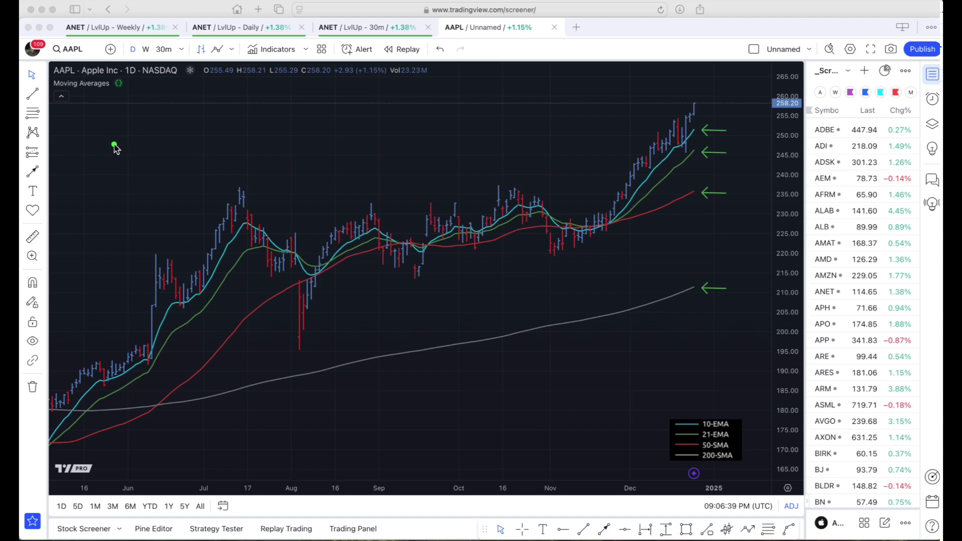
Open the Indicators, metrics, and strategies dialog on Favorites over the AAPL daily chart.
drag(115, 145, 102, 104)
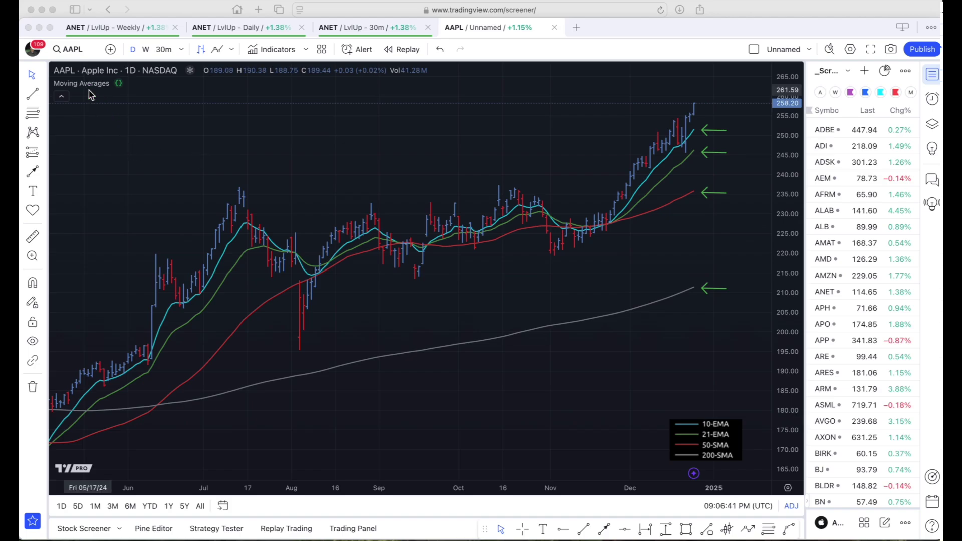
click(274, 49)
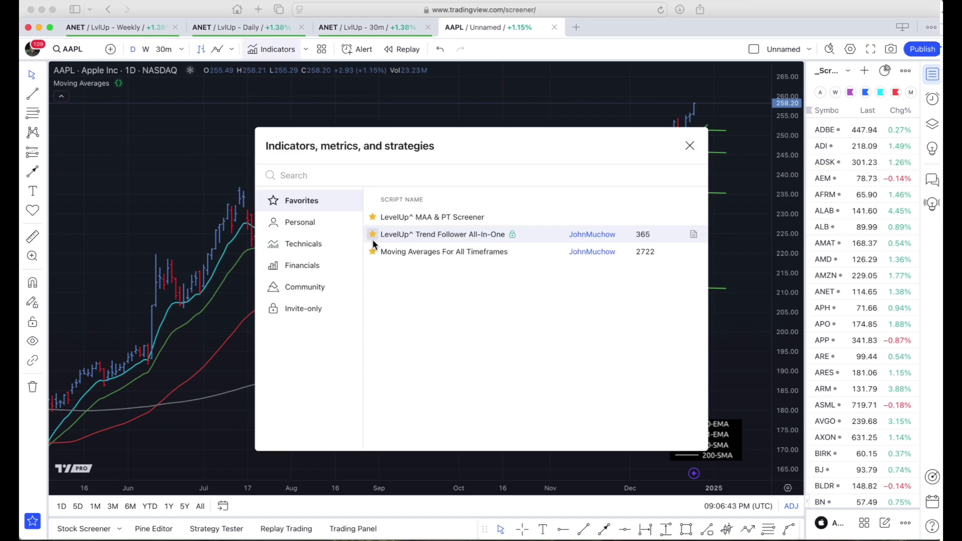
Close the Indicators dialog to show the AAPL chart's 10-EMA, 21-EMA, 50-SMA and 200-SMA lines.
mouse_move(412, 325)
mouse_down()
mouse_move(399, 262)
mouse_move(460, 261)
mouse_up()
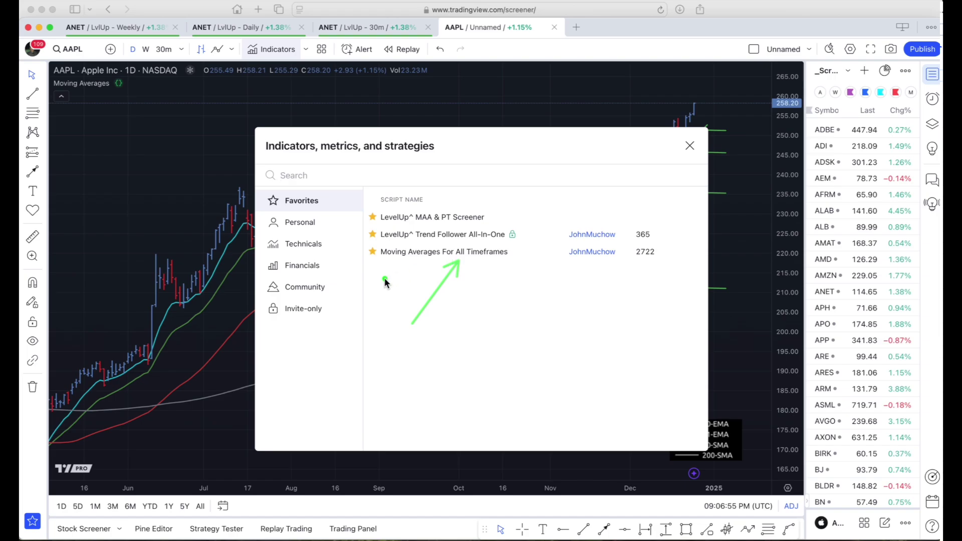
click(381, 295)
drag(381, 295, 374, 266)
click(199, 175)
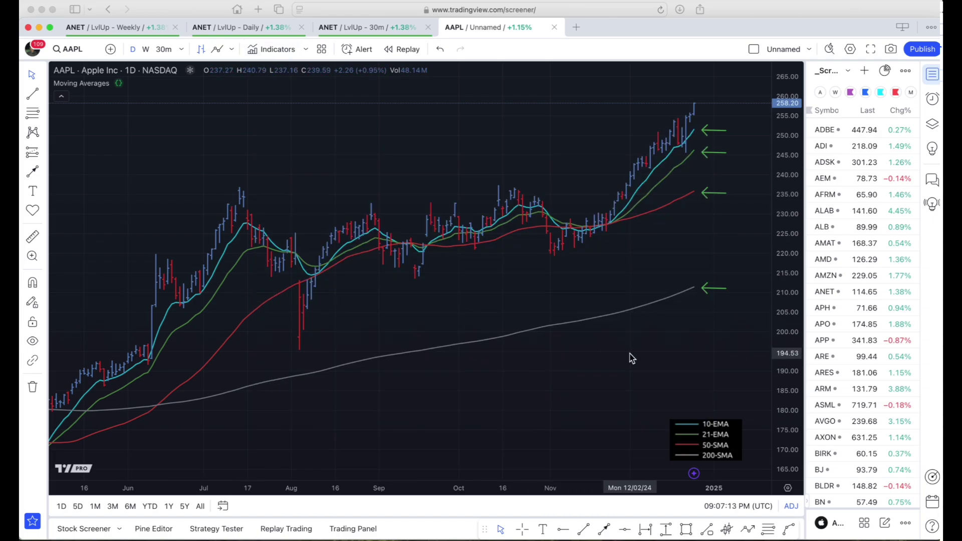
Review the AAPL moving averages, then switch back to the Safari Stock Screener window.
click(721, 250)
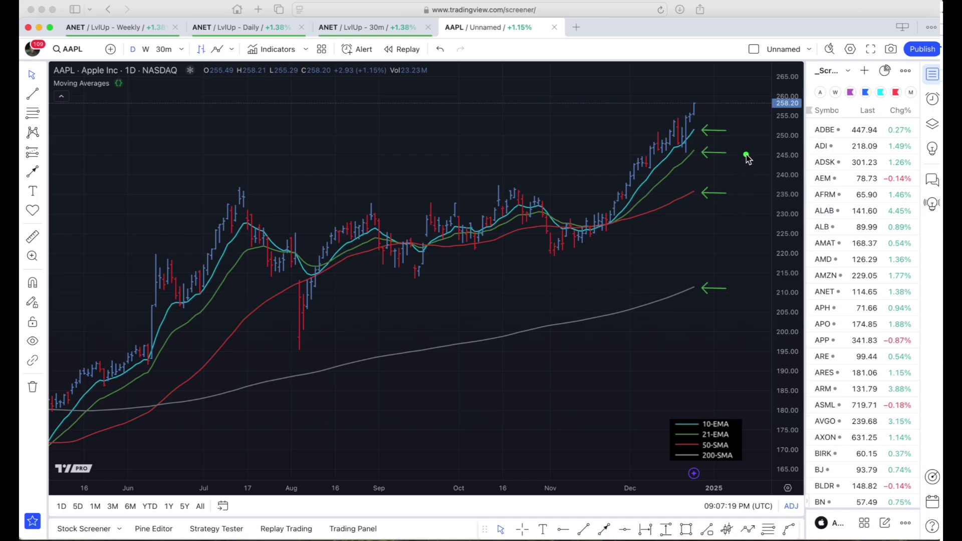
drag(706, 374, 707, 414)
mouse_move(750, 171)
mouse_down()
mouse_move(699, 135)
mouse_move(702, 285)
mouse_up()
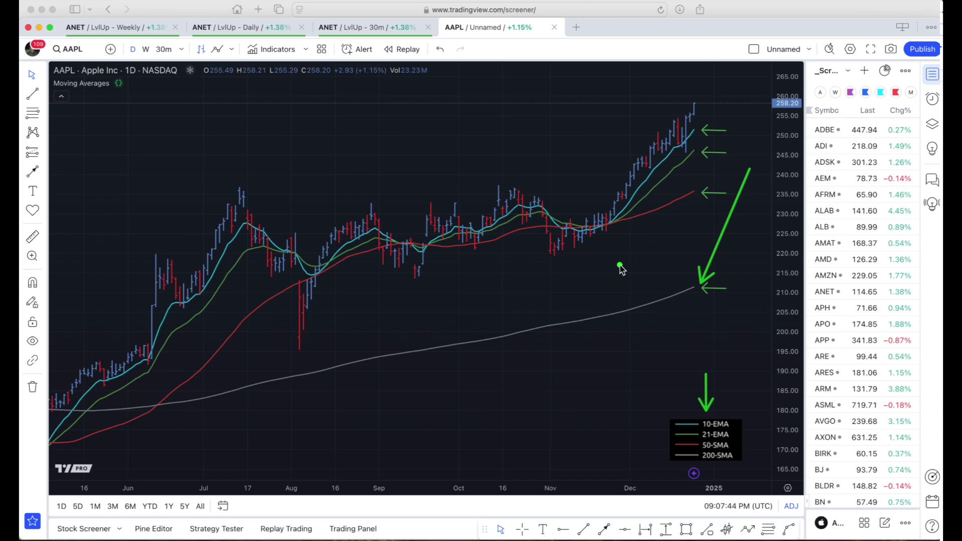
key(super+Tab)
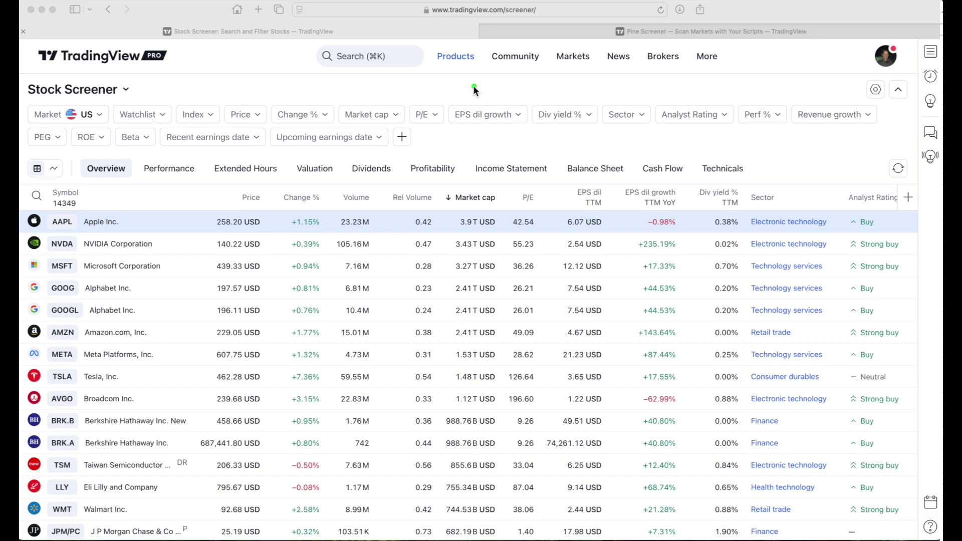
Open the Stock Screener title dropdown showing saved screens like LevelUp Watchlist and Earnings Gap-Up.
mouse_move(473, 85)
mouse_down()
mouse_move(461, 17)
mouse_move(526, 19)
mouse_up()
drag(156, 200, 87, 203)
click(128, 88)
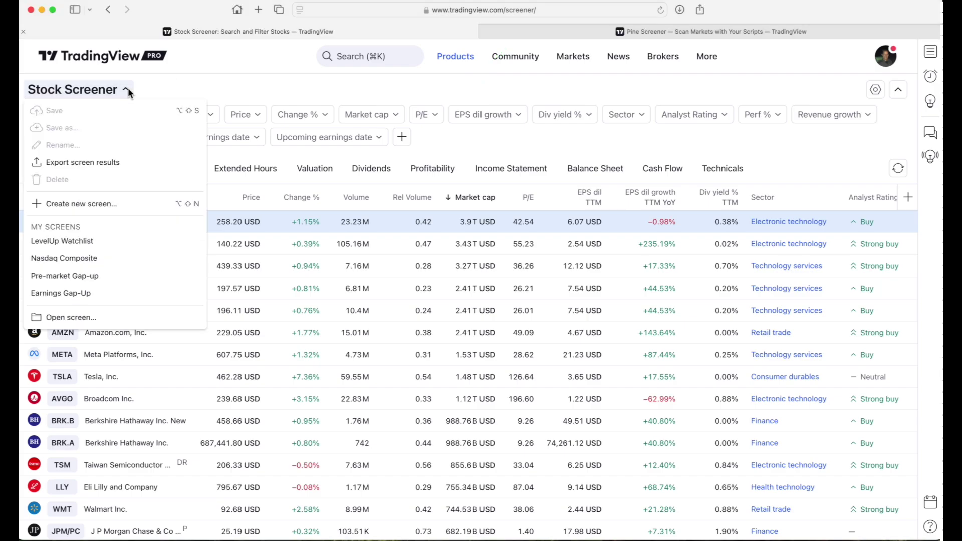
Load LevelUp Watchlist: price >50 USD, market cap >10B, volume >1M, beta >1, giving 173 stocks.
click(71, 241)
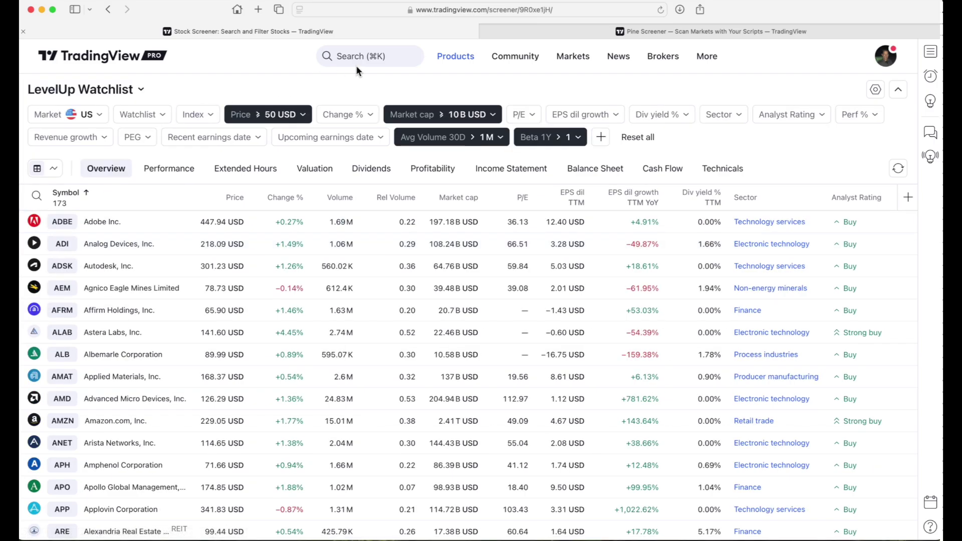
mouse_move(358, 80)
mouse_down()
mouse_move(311, 109)
mouse_move(386, 94)
mouse_move(515, 133)
mouse_up()
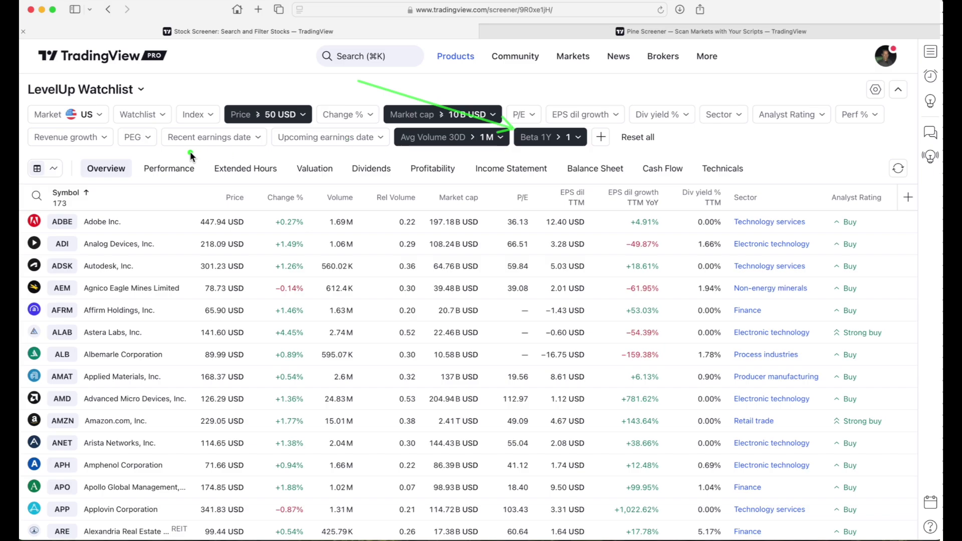
mouse_move(153, 191)
mouse_down()
mouse_move(90, 209)
mouse_move(75, 204)
mouse_up()
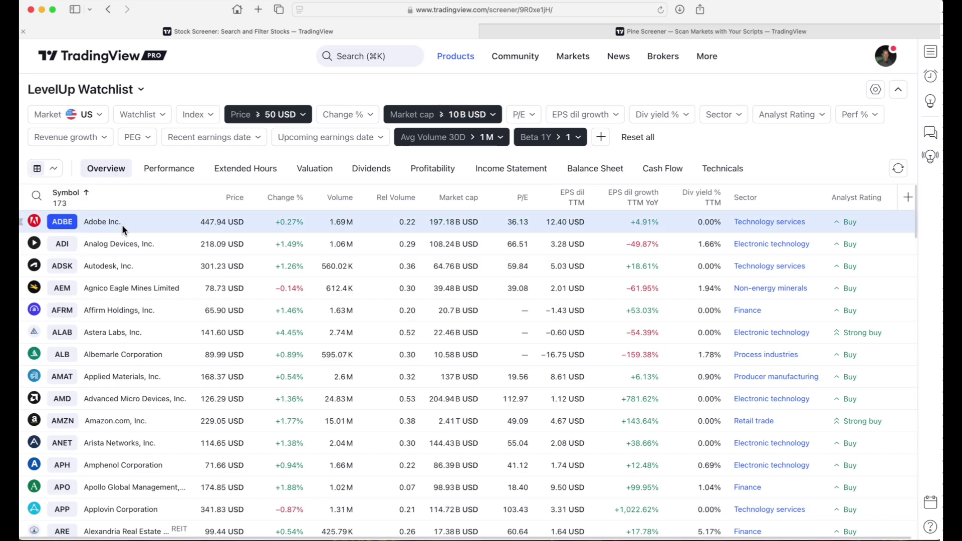
Select all 173 results, add them to _Screener Watchlist, then move to the Pine Screener.
scroll(154, 283, down, 1)
scroll(154, 284, down, 20)
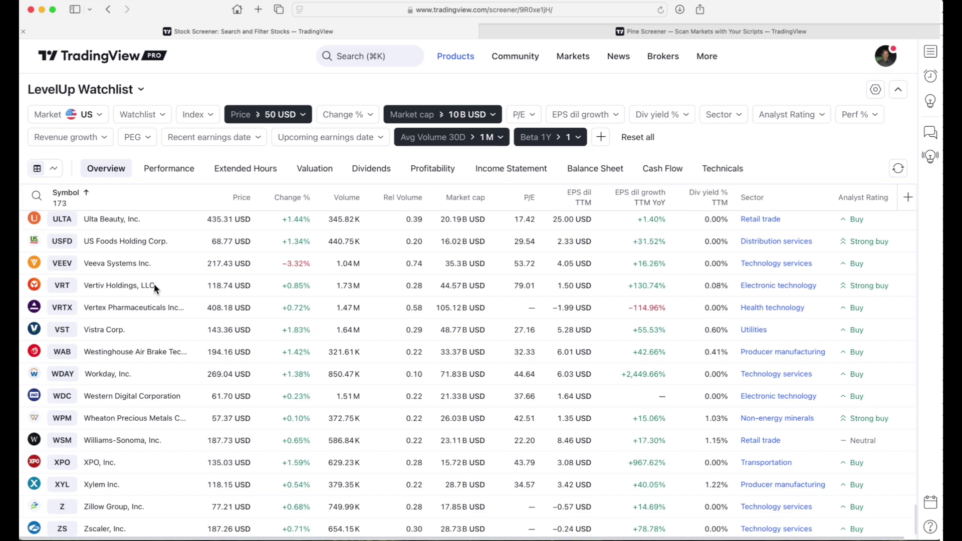
key(super+a)
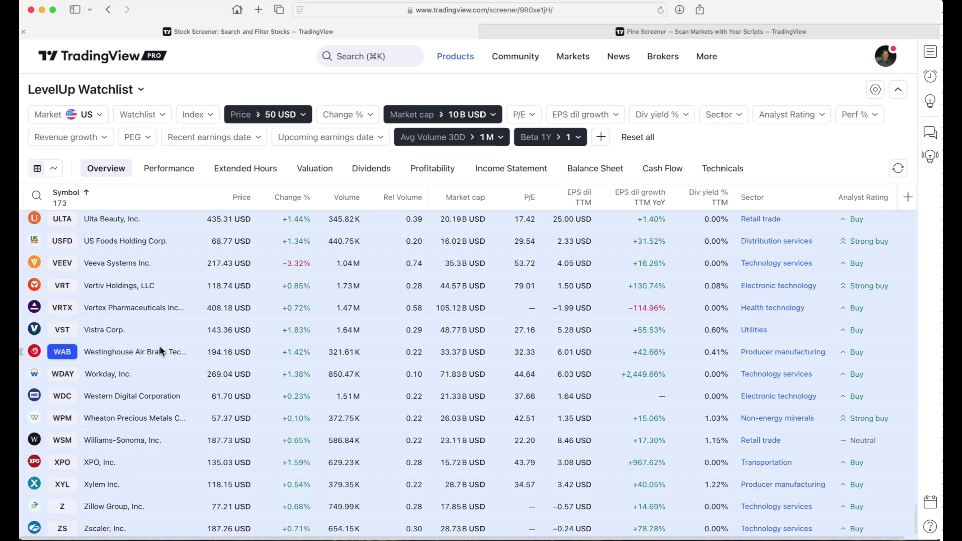
right_click(170, 270)
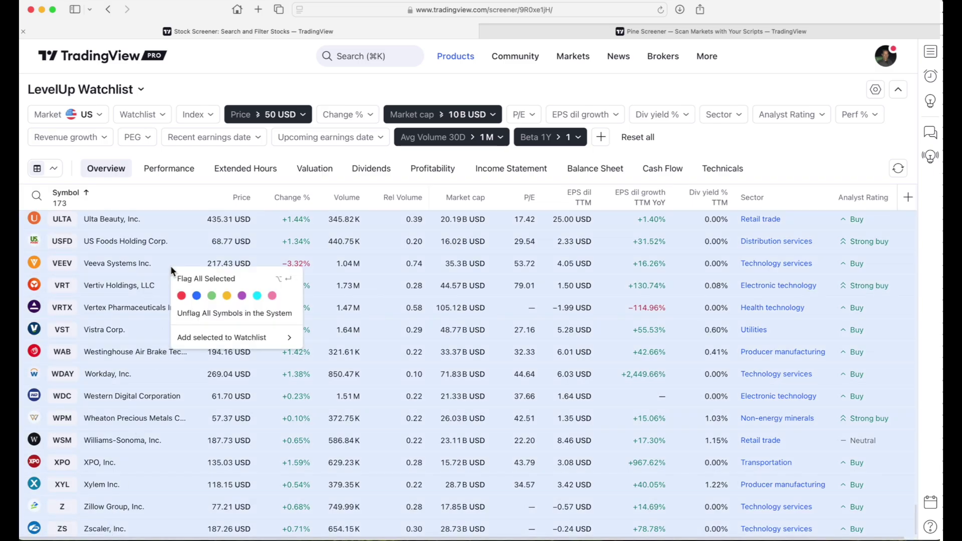
mouse_move(212, 335)
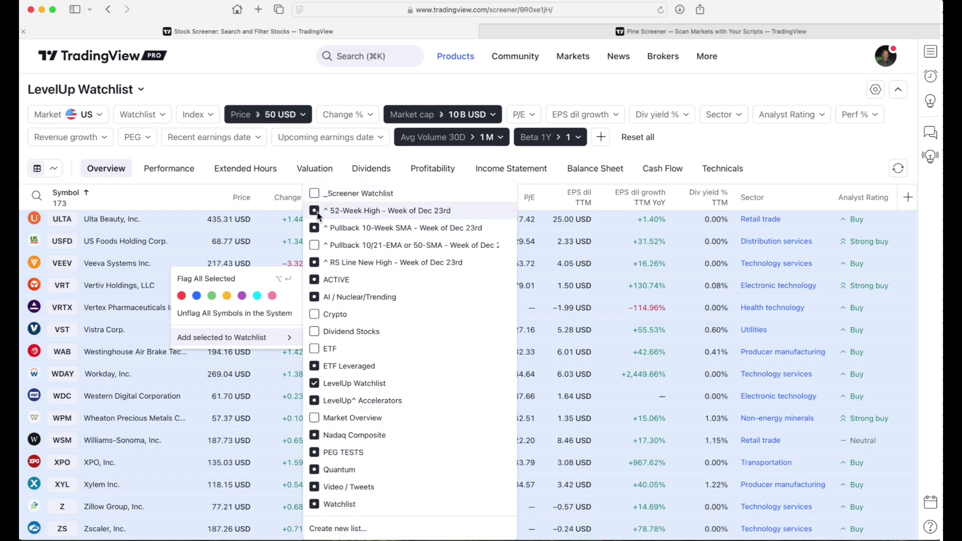
click(315, 194)
click(288, 168)
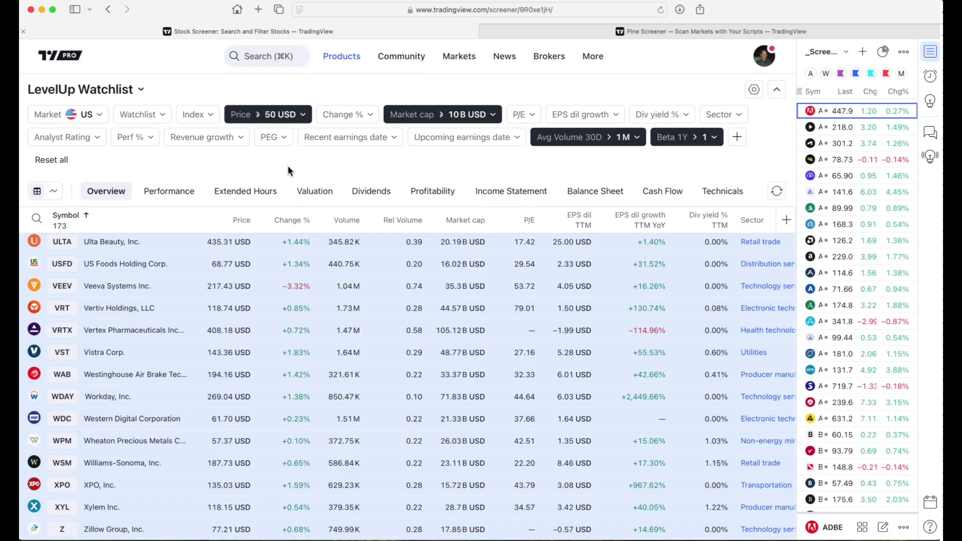
right_click(288, 169)
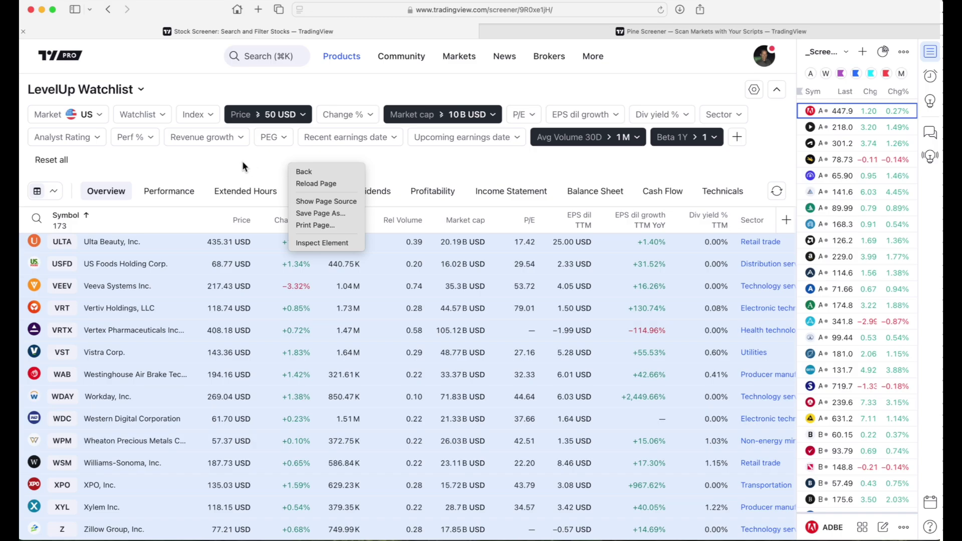
key(ctrl+Tab)
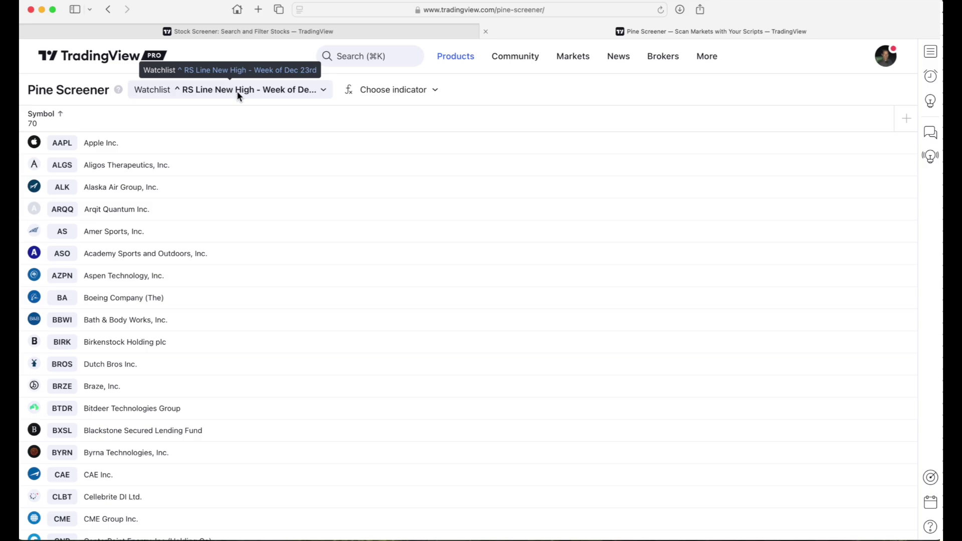
Switch the Pine Screener's watchlist to _Screener Watchlist, loading its 173 symbols.
click(205, 93)
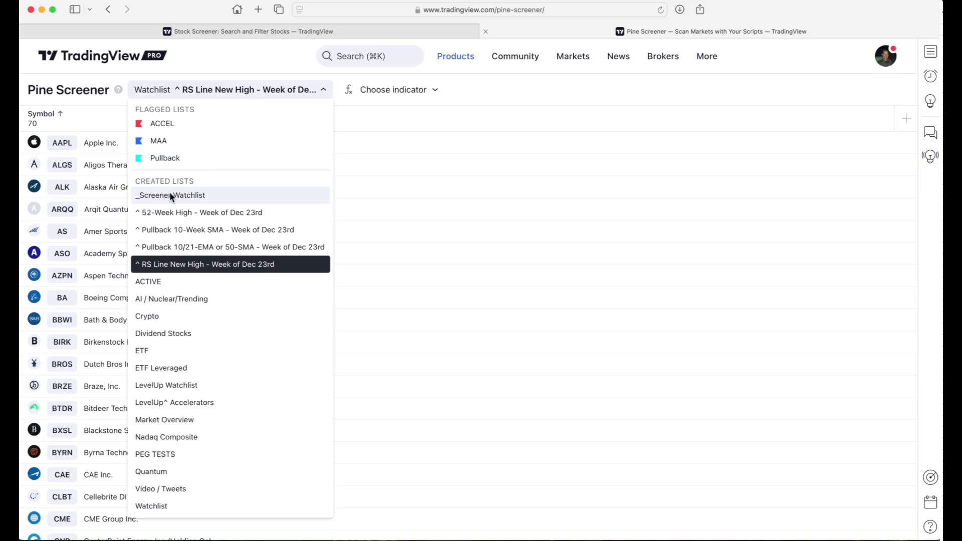
click(183, 195)
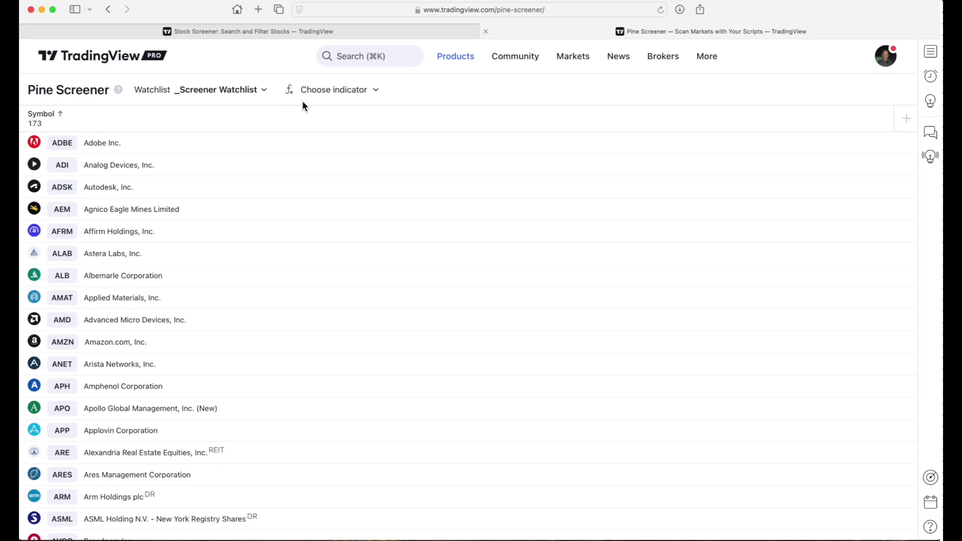
Pick Moving Averages For All Timeframes from favourites as the Pine Screener indicator.
click(346, 91)
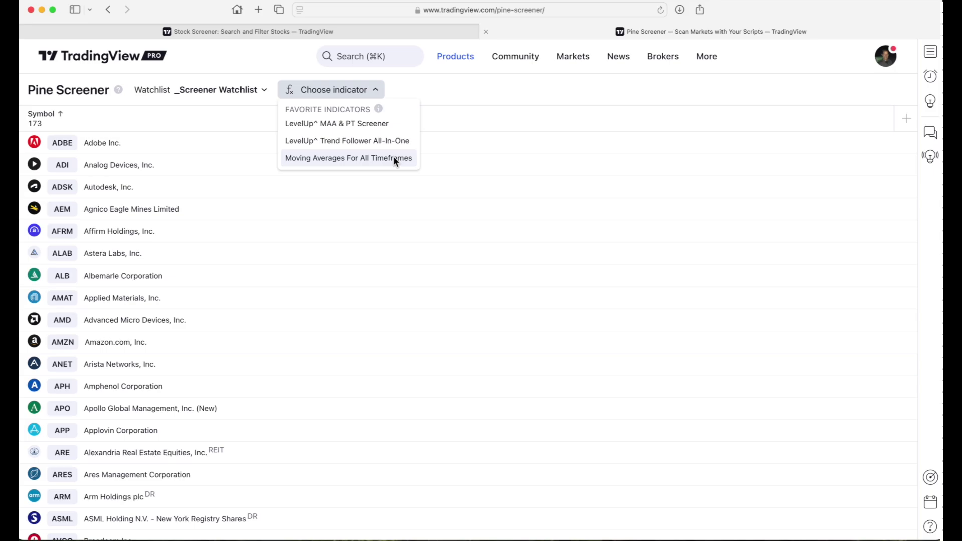
click(307, 160)
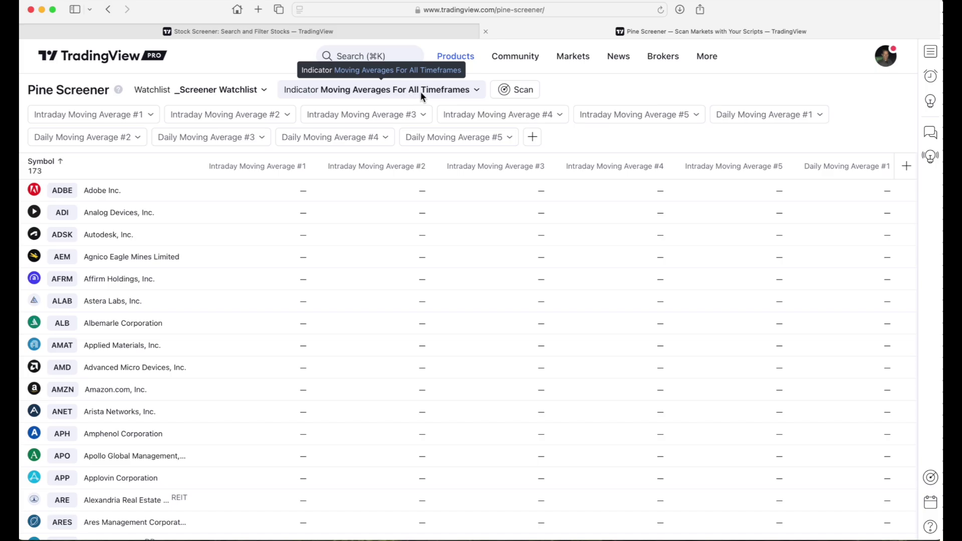
click(478, 88)
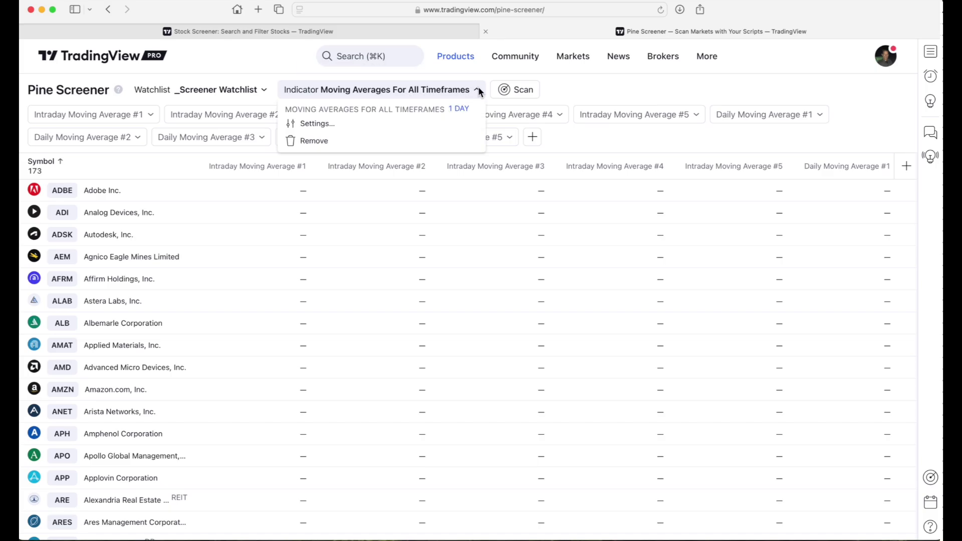
Change the daily 10-period average from SMA to EMA in the indicator settings and apply.
click(323, 124)
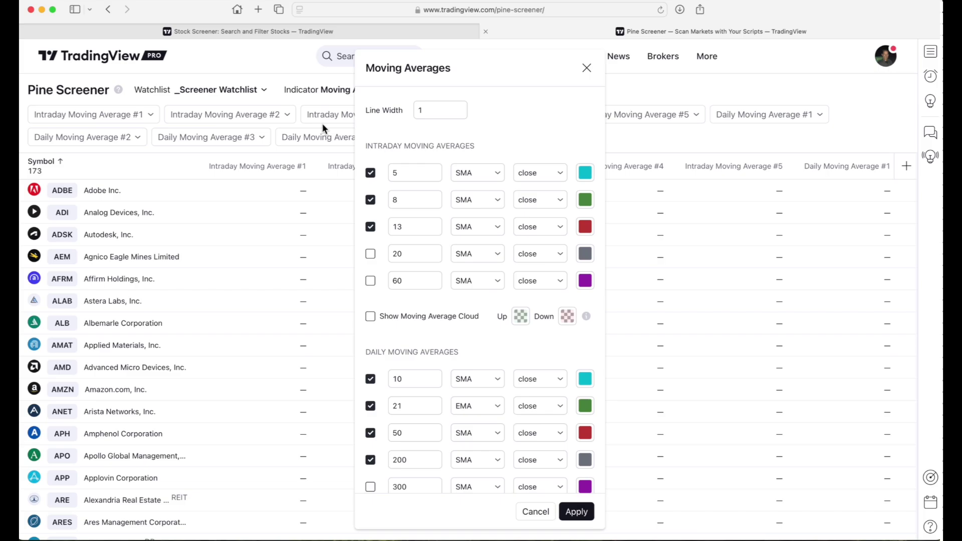
scroll(472, 291, down, 3)
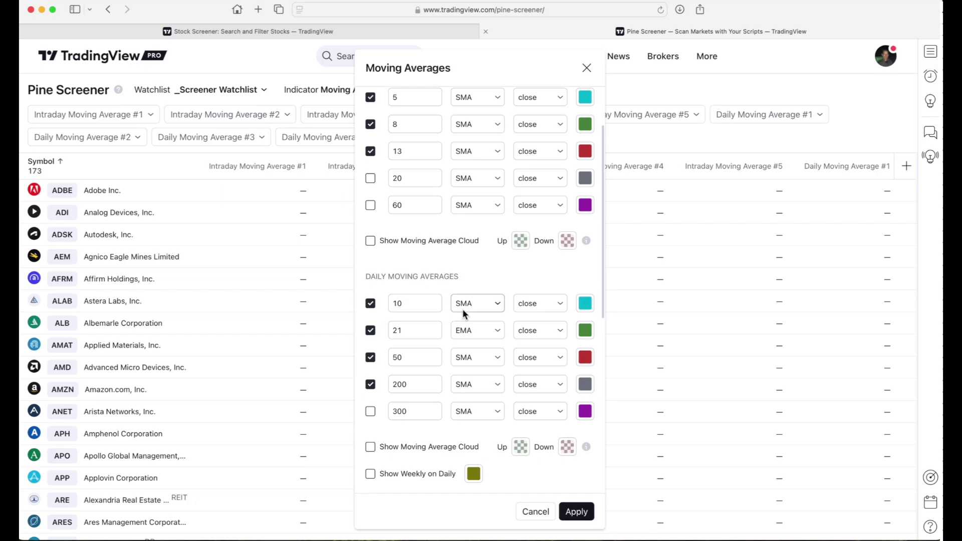
click(464, 309)
click(467, 343)
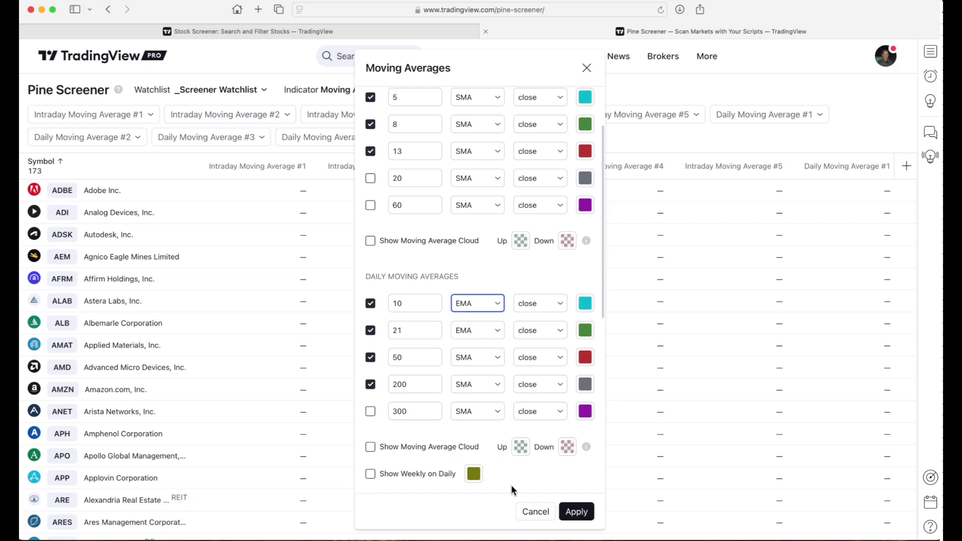
click(576, 512)
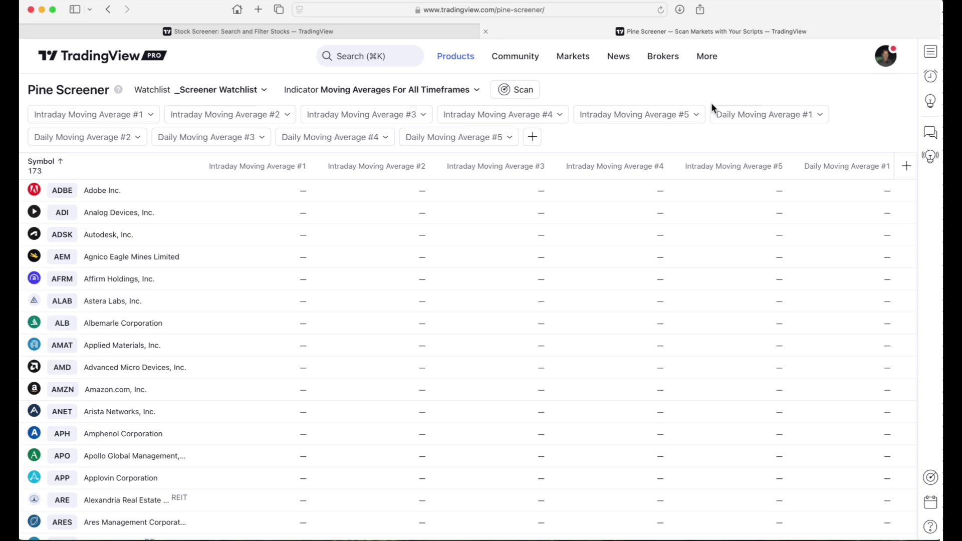
Add a manual filter requiring Daily Moving Average #1 above Daily Moving Average #2.
click(756, 116)
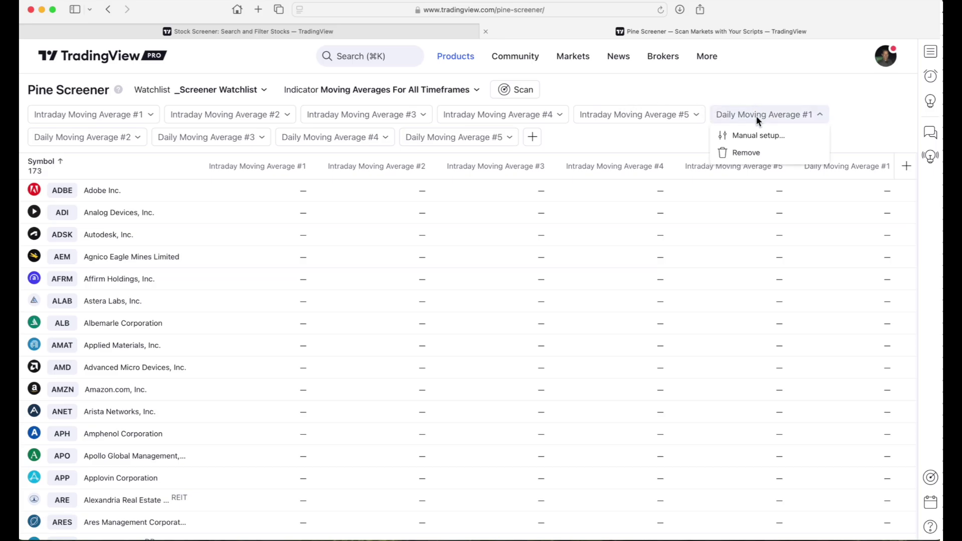
click(757, 134)
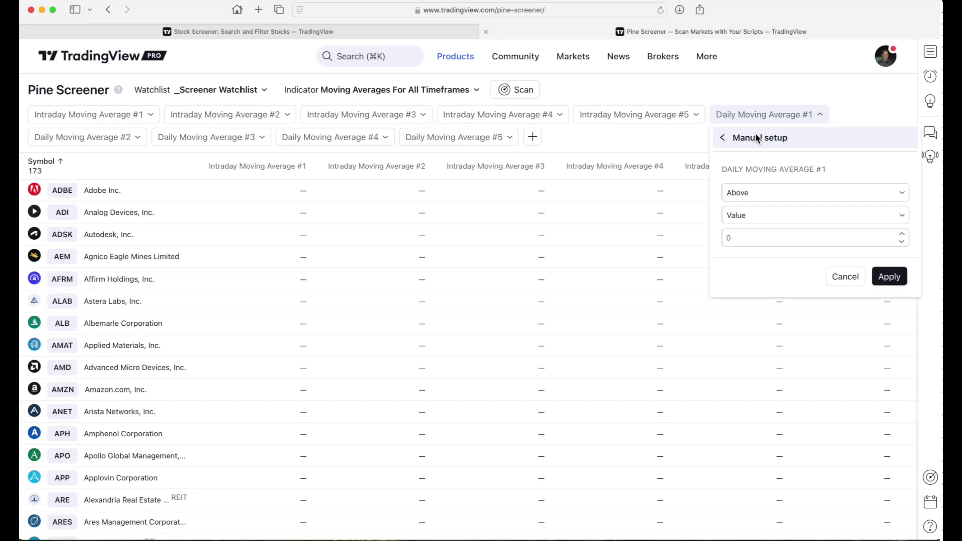
click(745, 215)
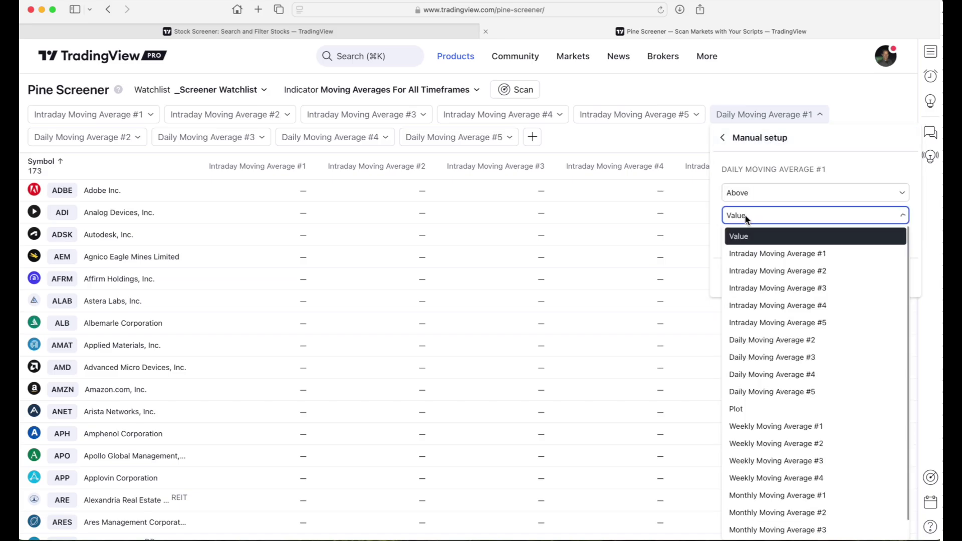
click(759, 341)
click(889, 254)
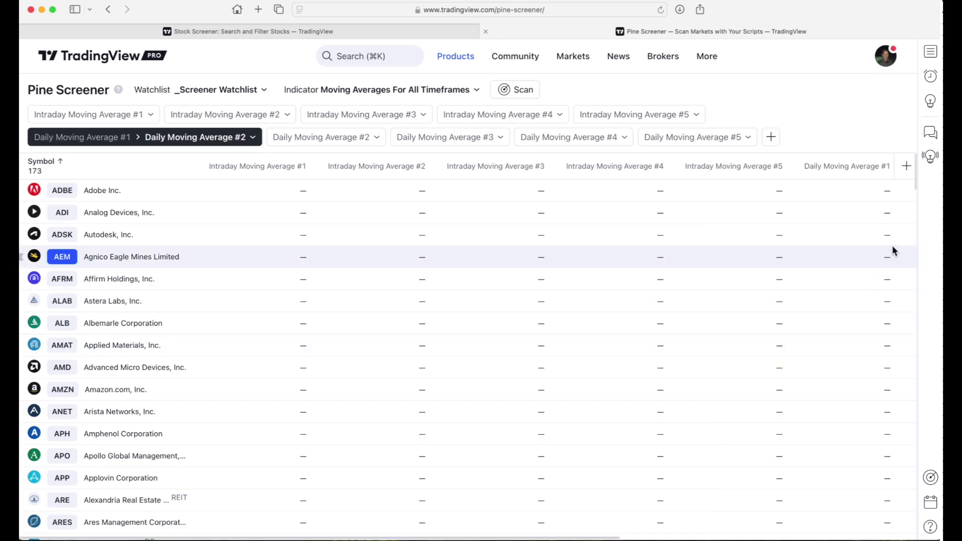
Add a manual filter requiring Daily Moving Average #2 above Daily Moving Average #3.
click(316, 136)
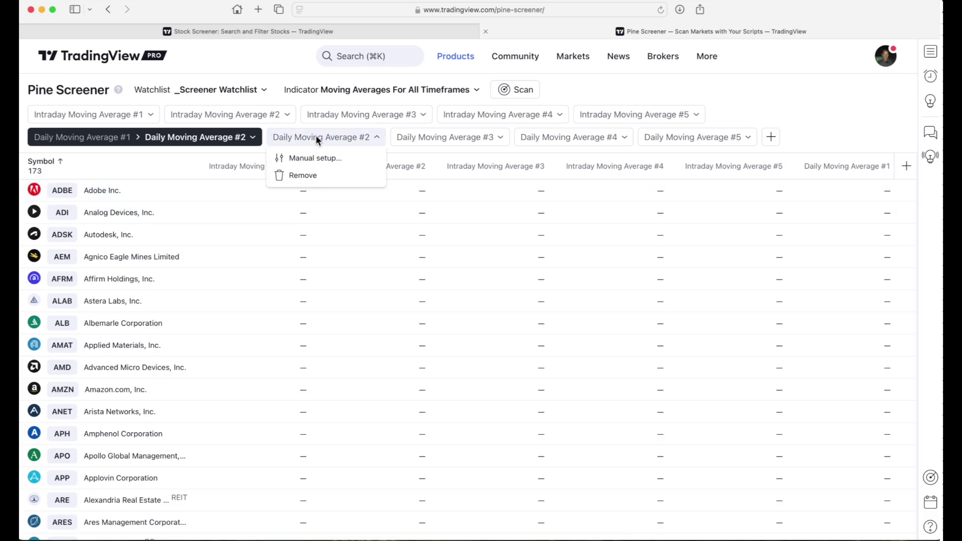
click(328, 161)
click(395, 238)
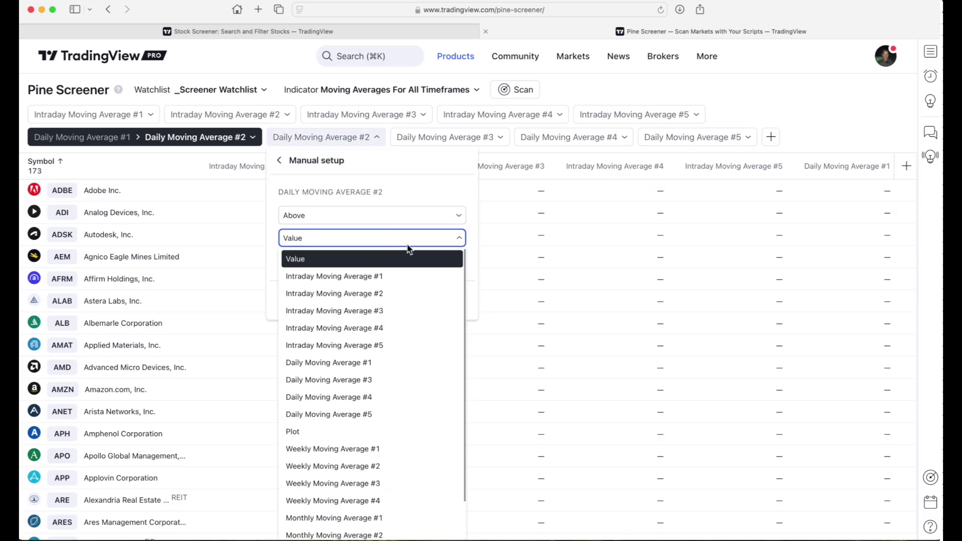
click(343, 378)
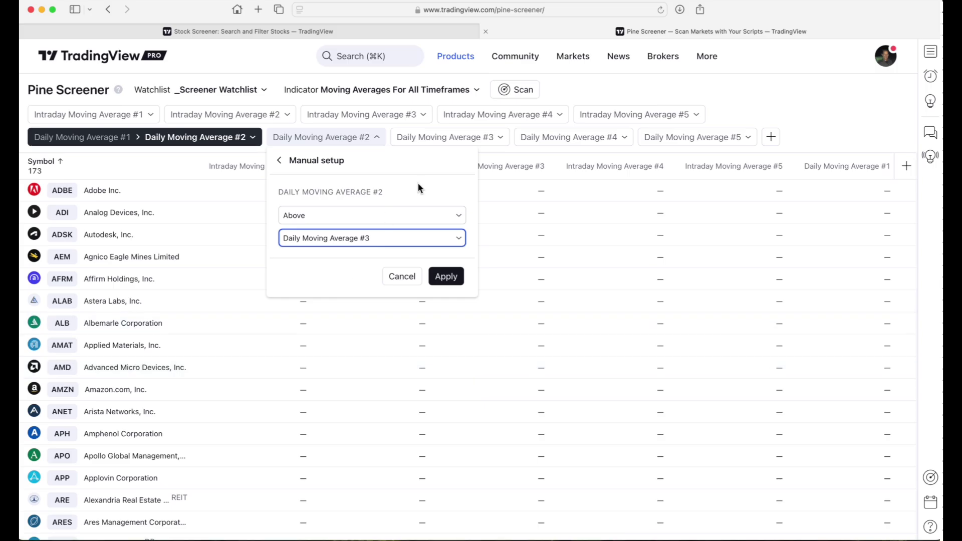
click(447, 275)
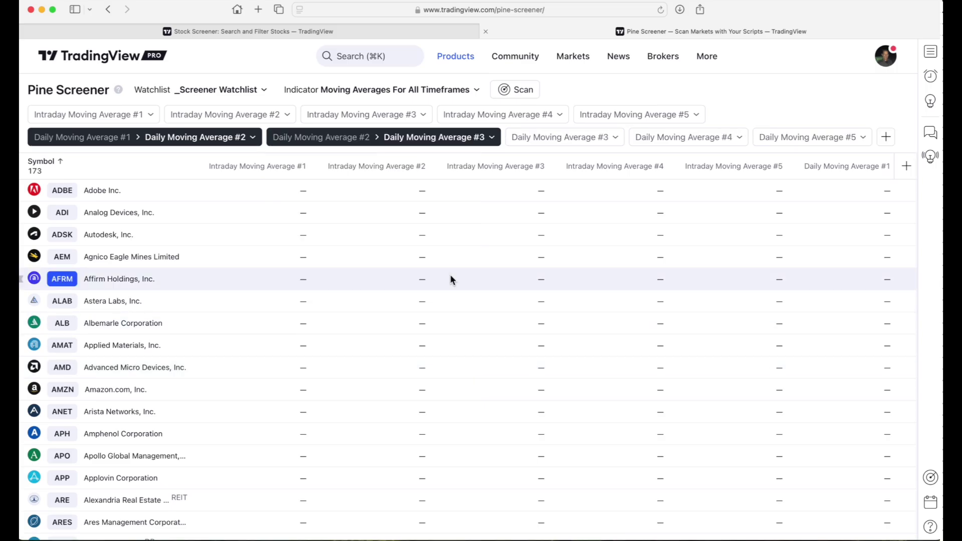
Add a manual filter requiring Daily Moving Average #3 above #4, leaving 50 stocks.
click(546, 138)
click(554, 156)
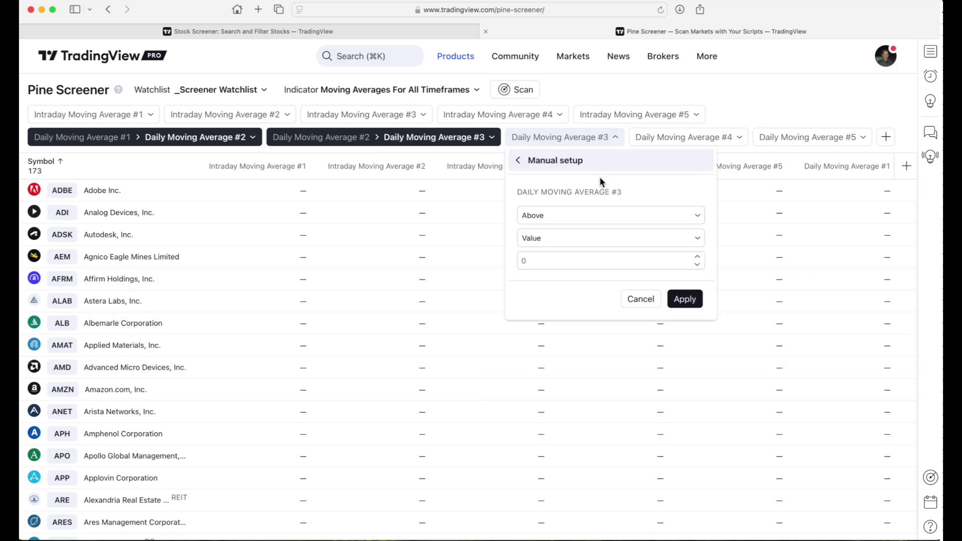
click(609, 235)
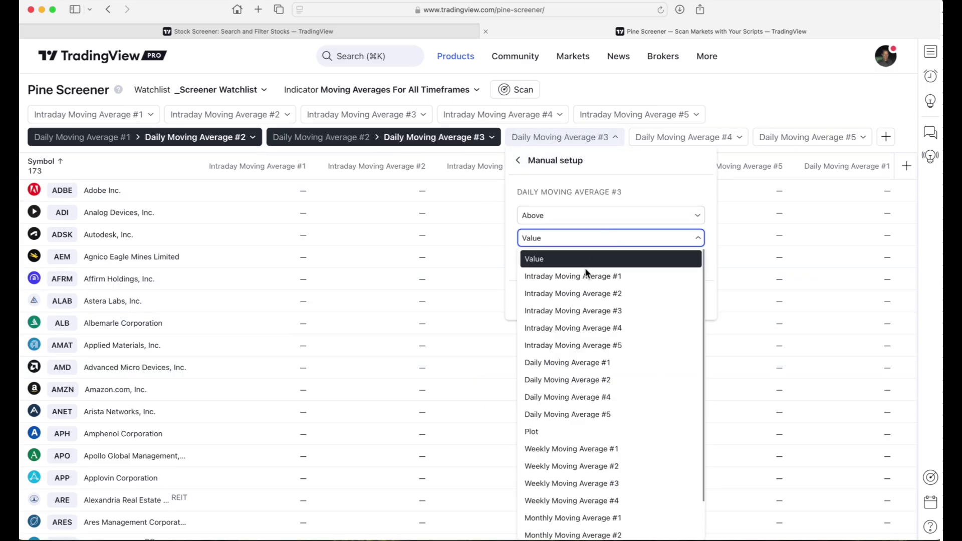
click(556, 398)
click(688, 278)
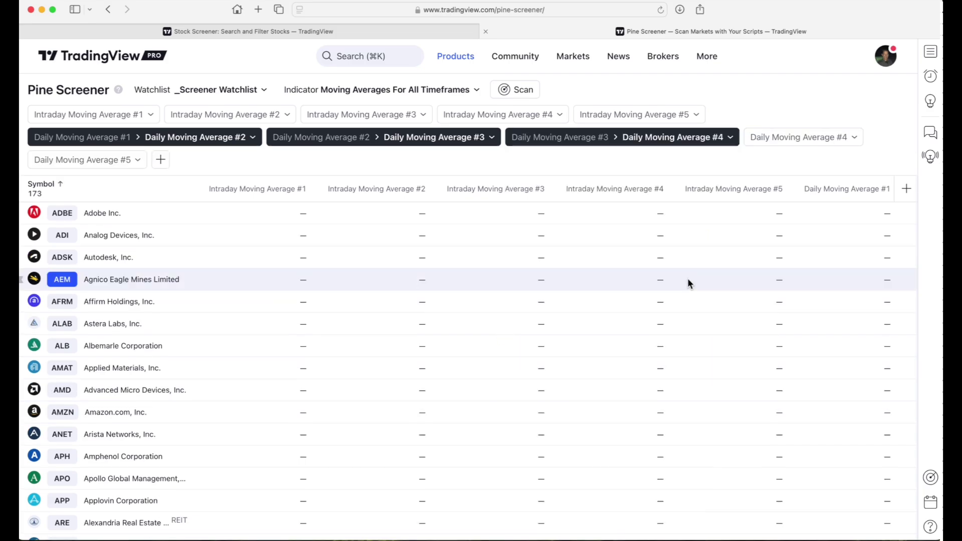
click(515, 89)
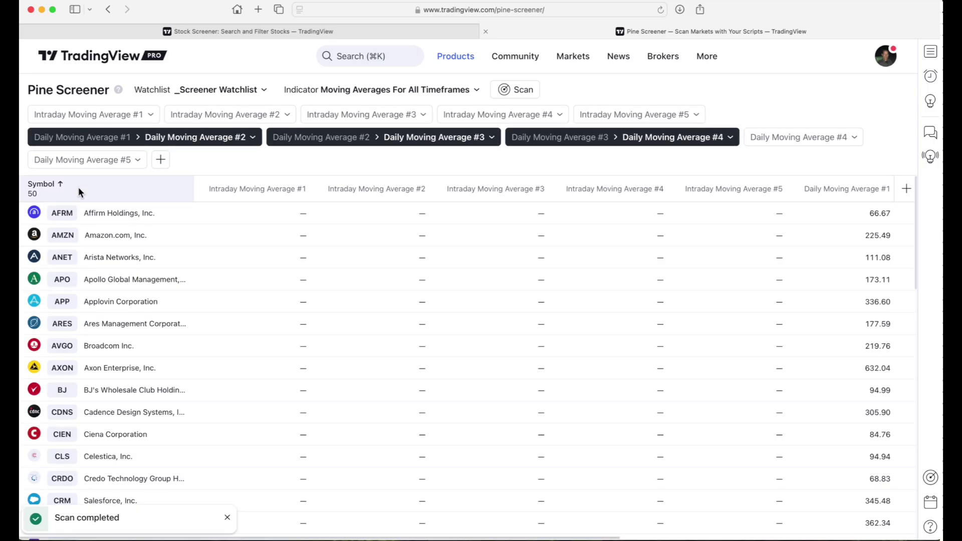
drag(78, 188, 43, 194)
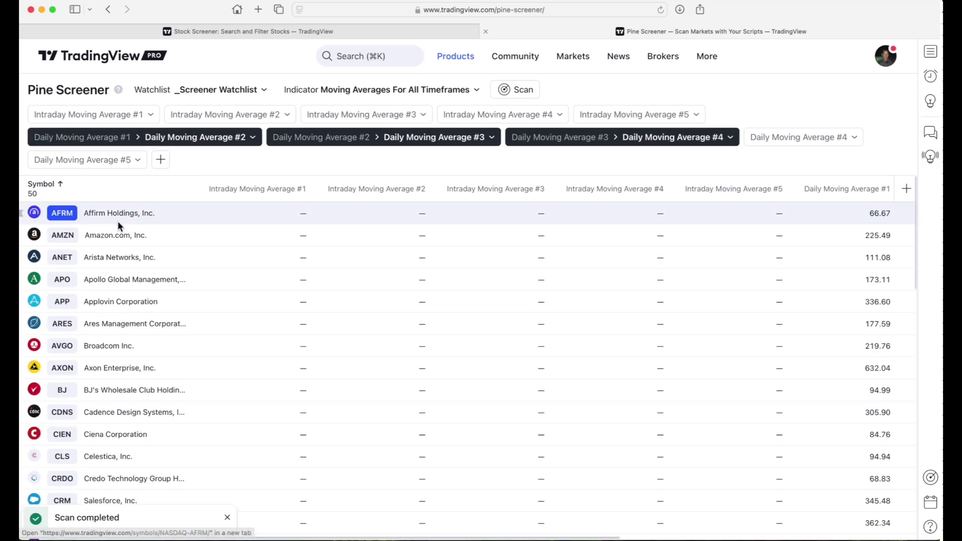
scroll(167, 261, down, 2)
scroll(166, 271, down, 10)
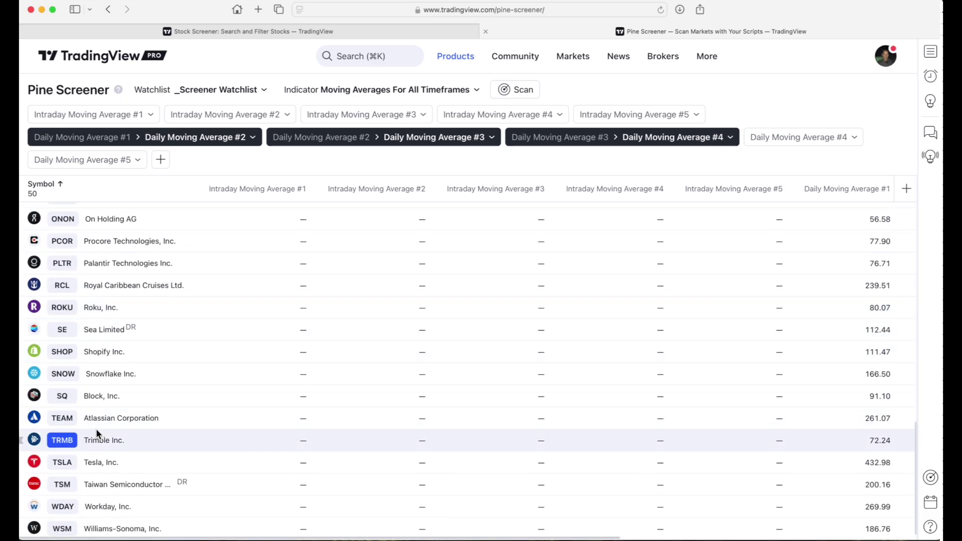
shift+click(103, 529)
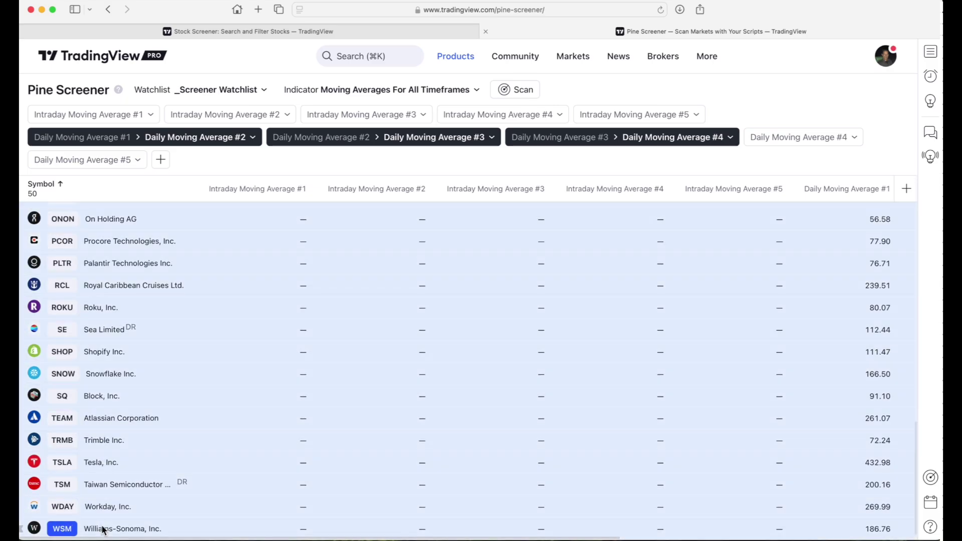
right_click(200, 307)
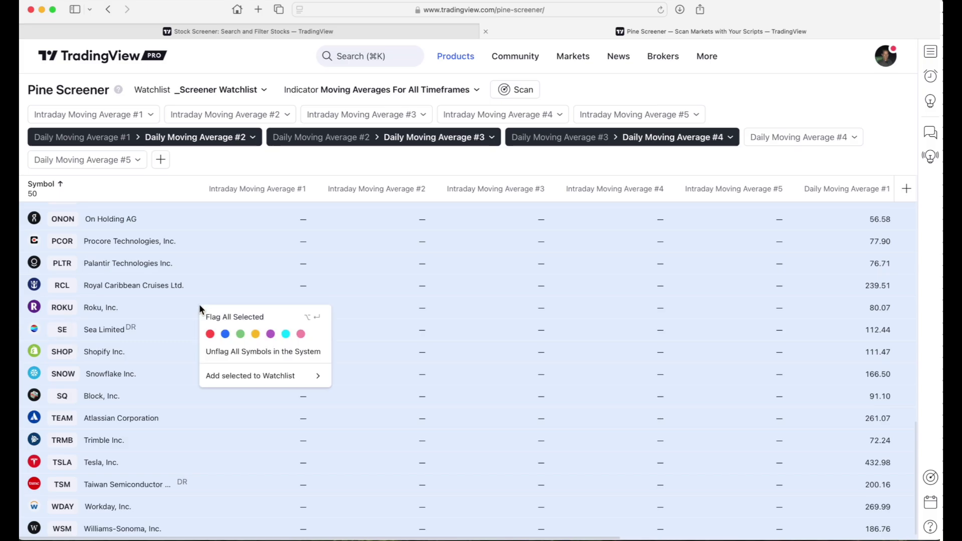
click(300, 334)
key(super+Tab)
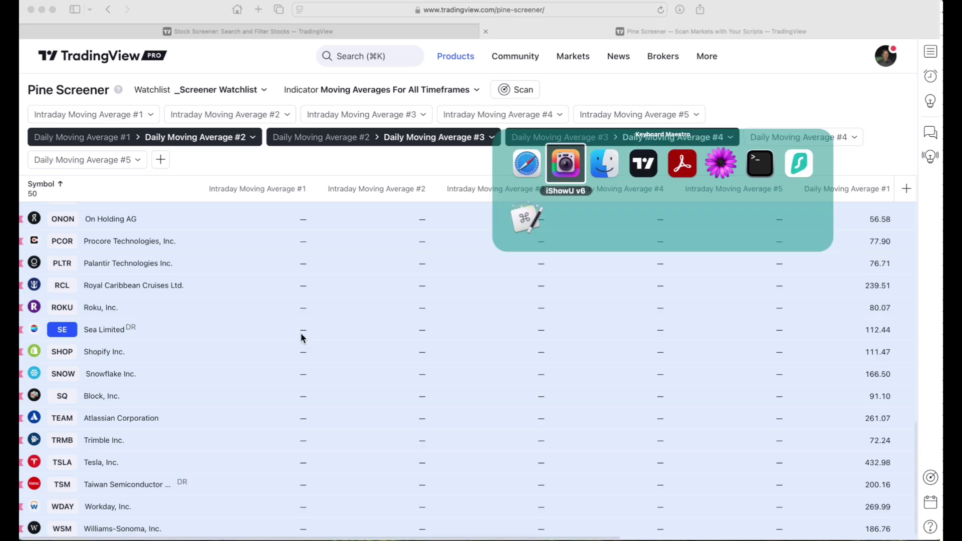
key(super+Tab)
key(super+Tab)
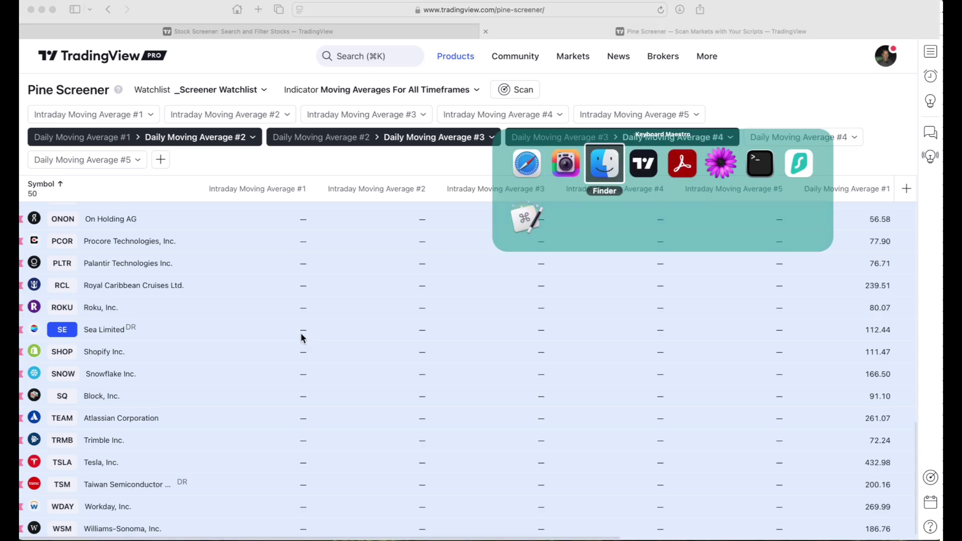
key(shift+w)
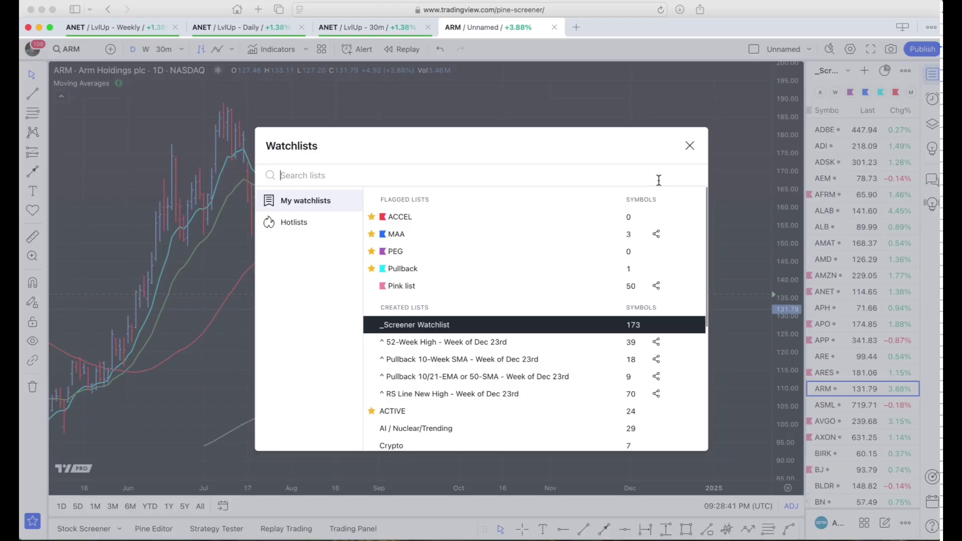
click(520, 285)
click(826, 130)
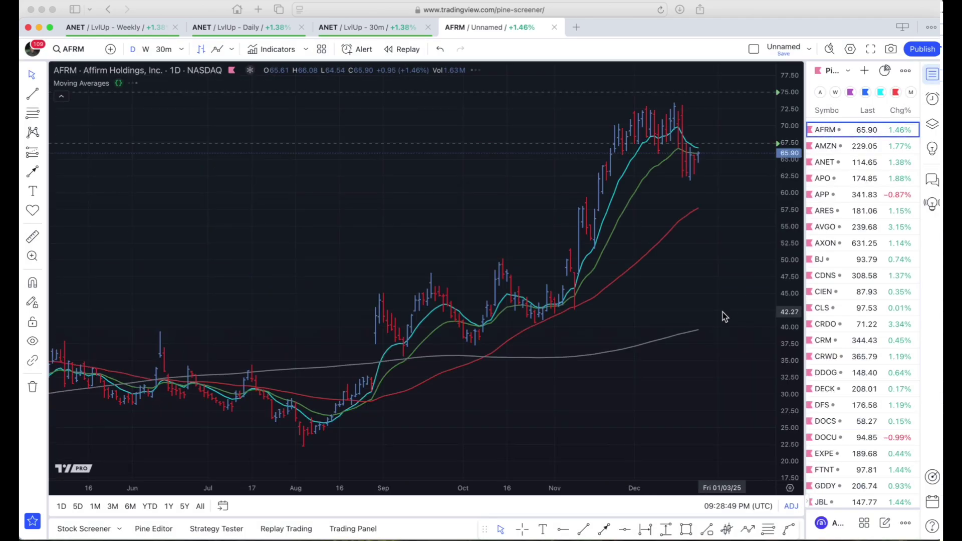
drag(745, 179, 706, 156)
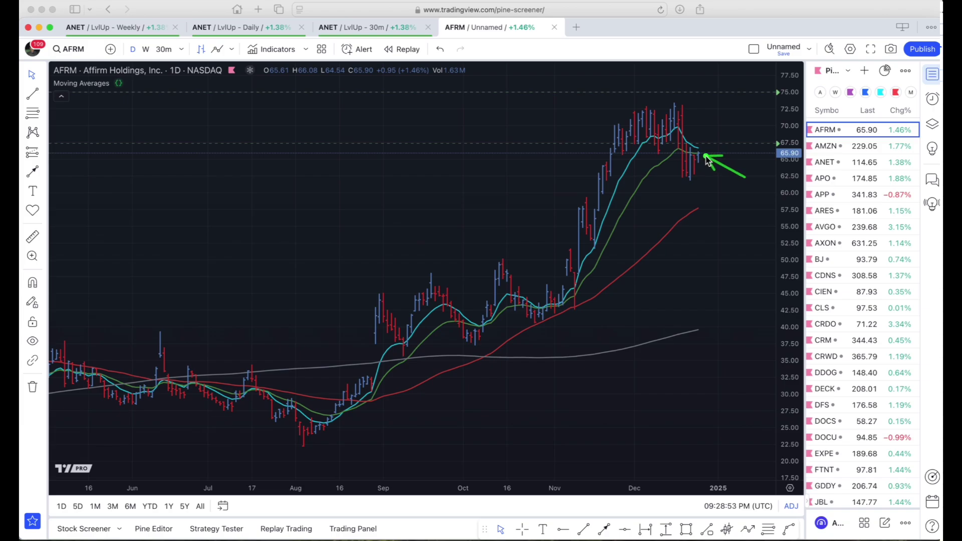
mouse_move(745, 178)
mouse_down()
mouse_move(707, 206)
mouse_move(720, 275)
mouse_move(707, 325)
mouse_up()
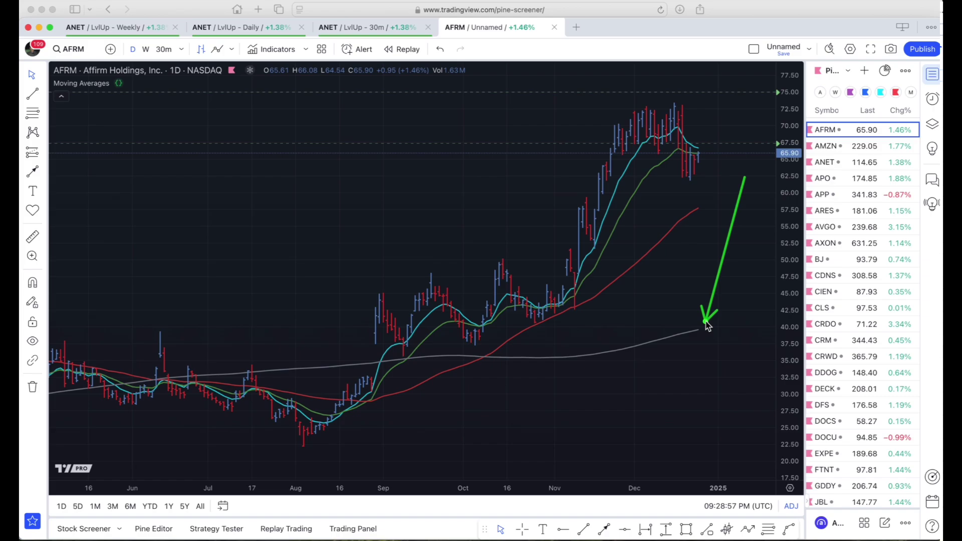
click(845, 309)
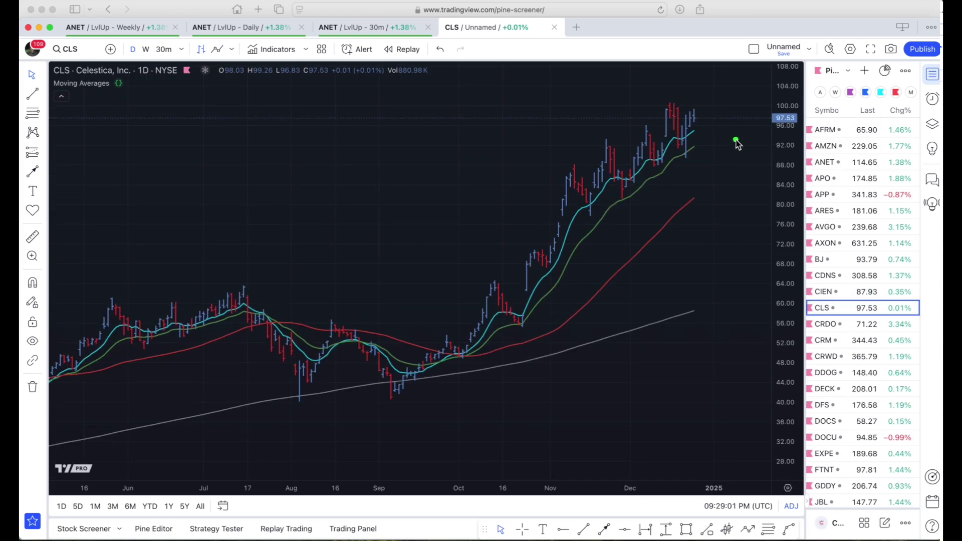
mouse_move(735, 140)
mouse_down()
mouse_move(697, 146)
mouse_move(701, 311)
mouse_up()
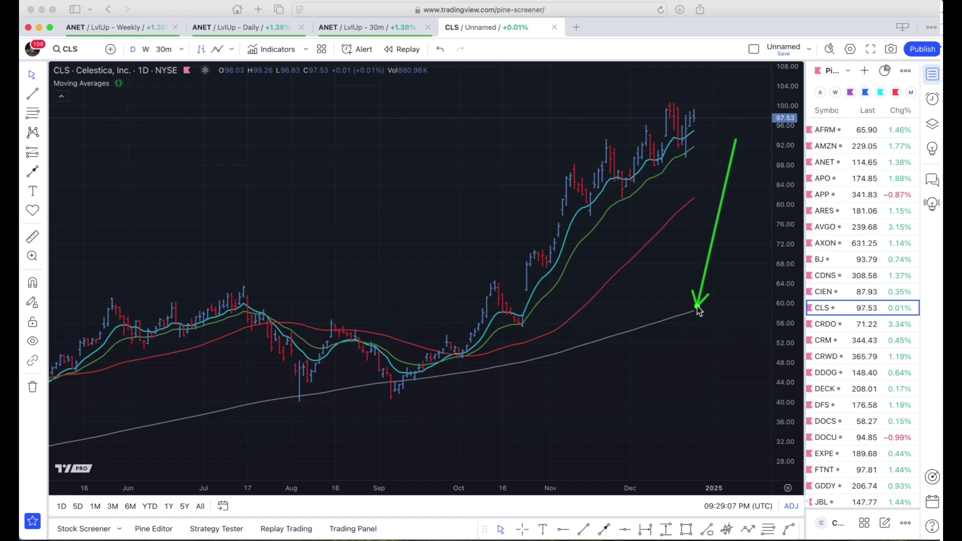